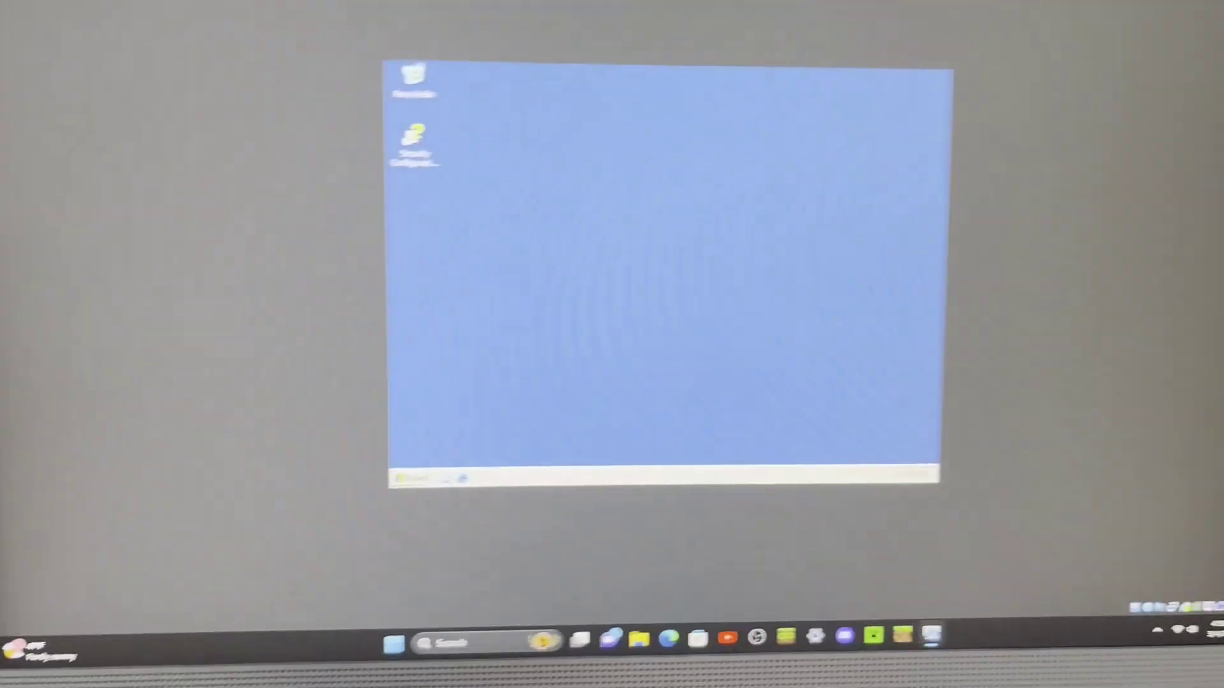
Step: Open the Start menu to reach the Activate Windows program
click(396, 450)
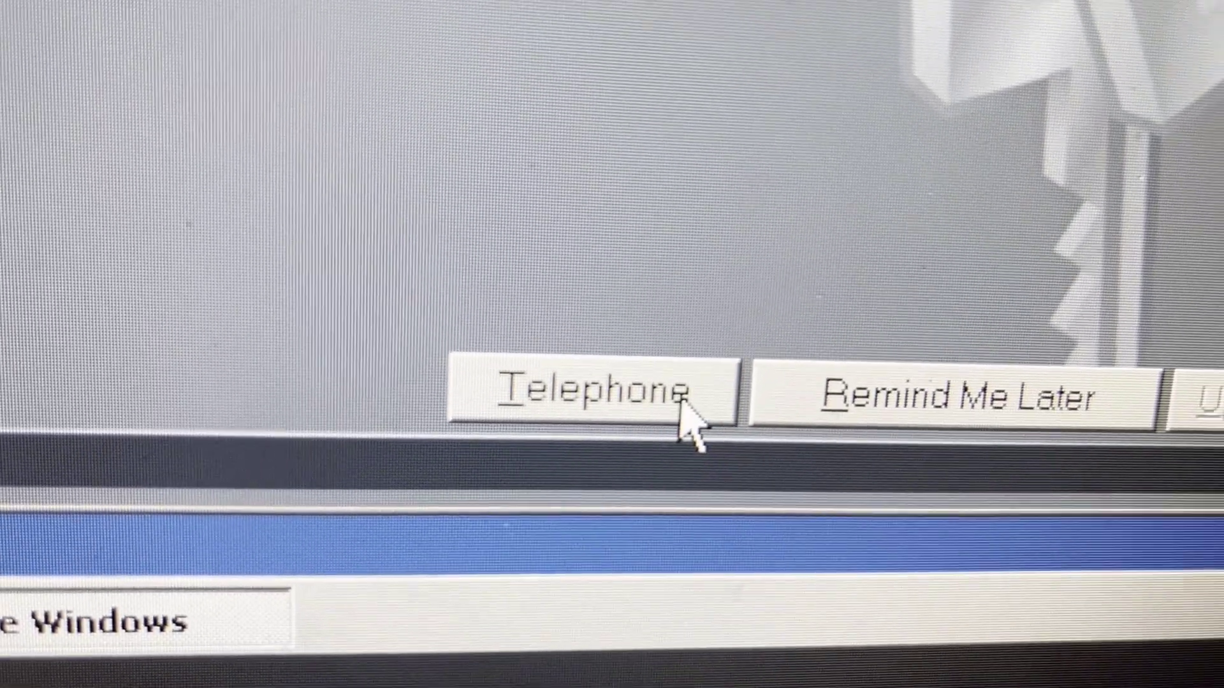
Step: Choose telephone activation and set the Step 1 location to United States
click(681, 402)
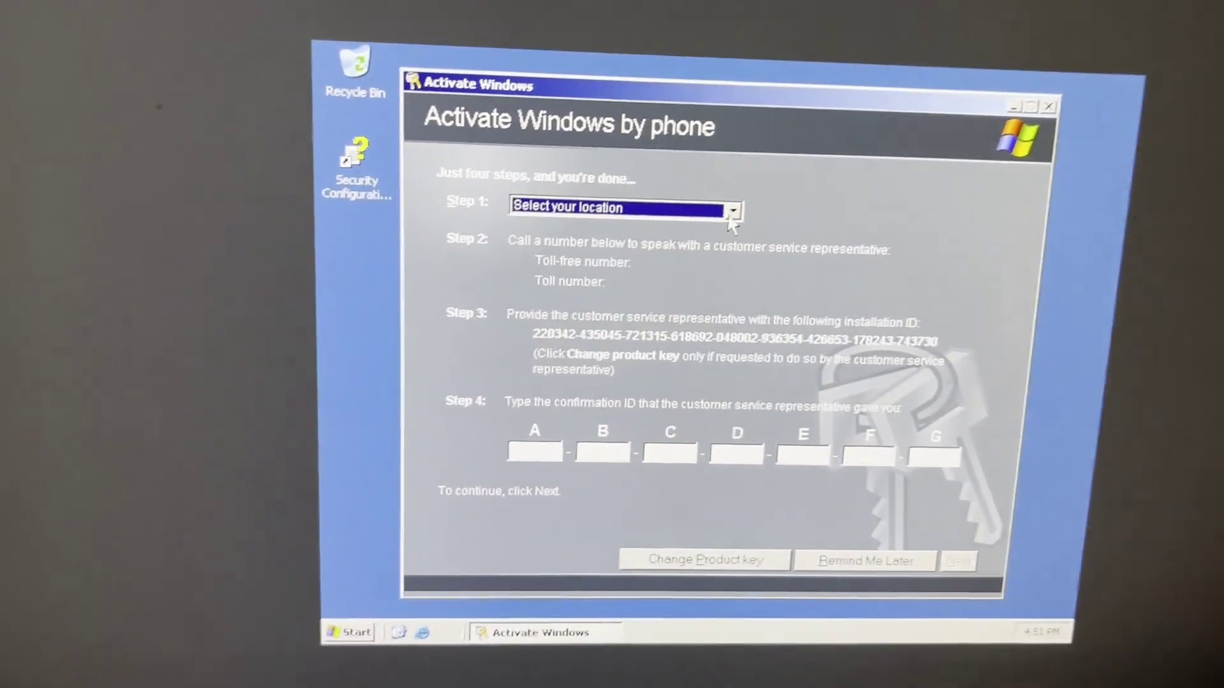
click(653, 199)
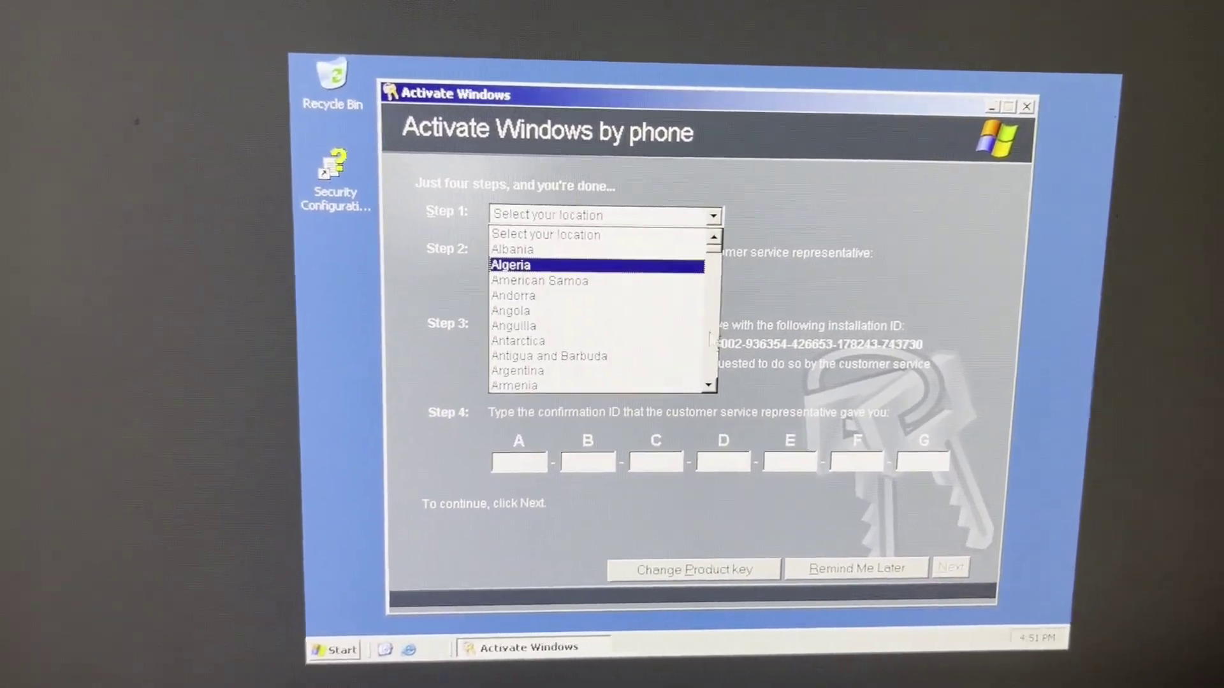
click(724, 393)
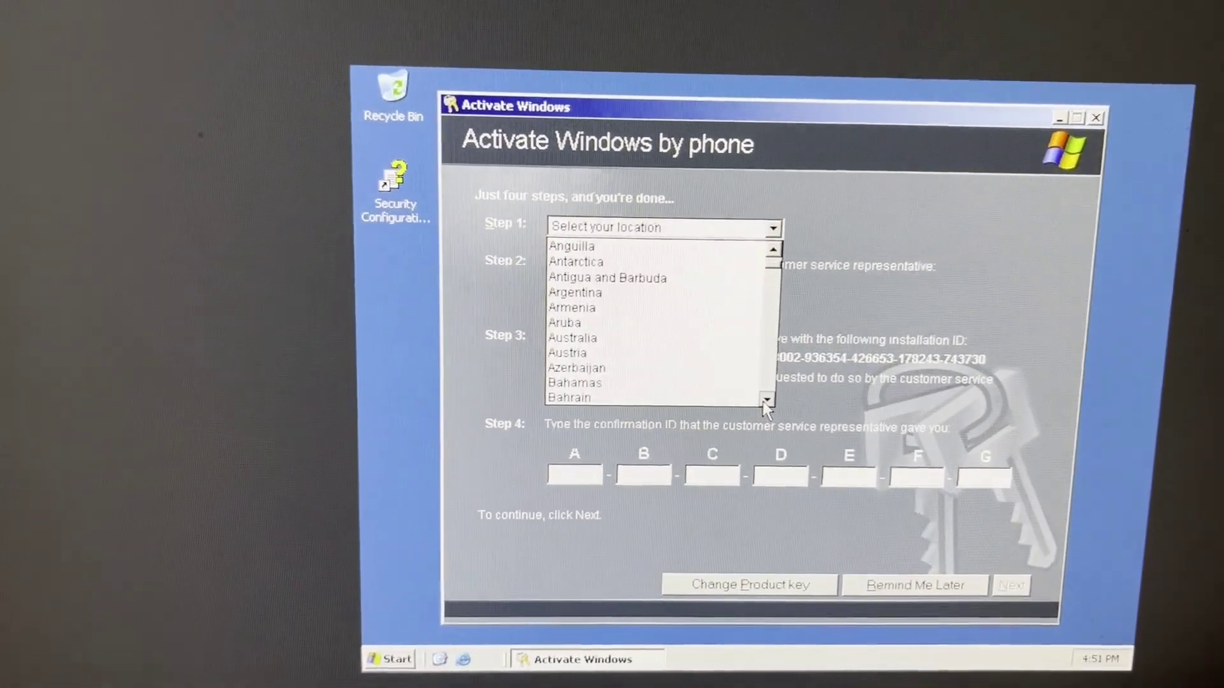
click(766, 403)
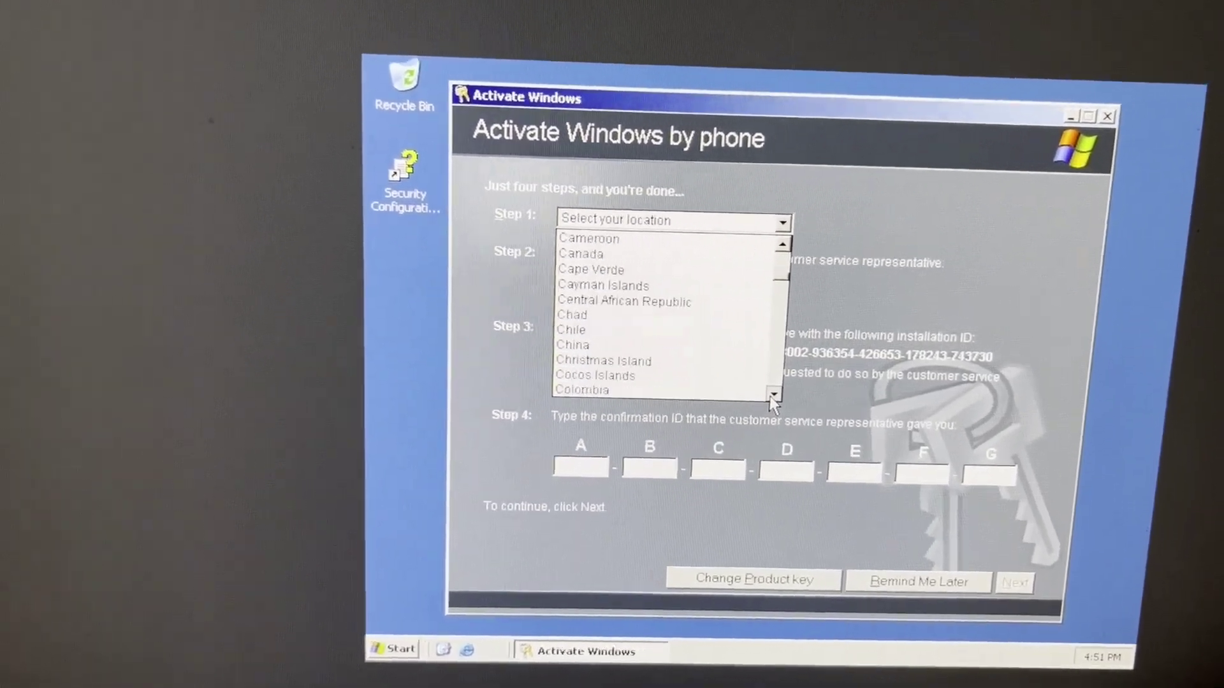
click(771, 408)
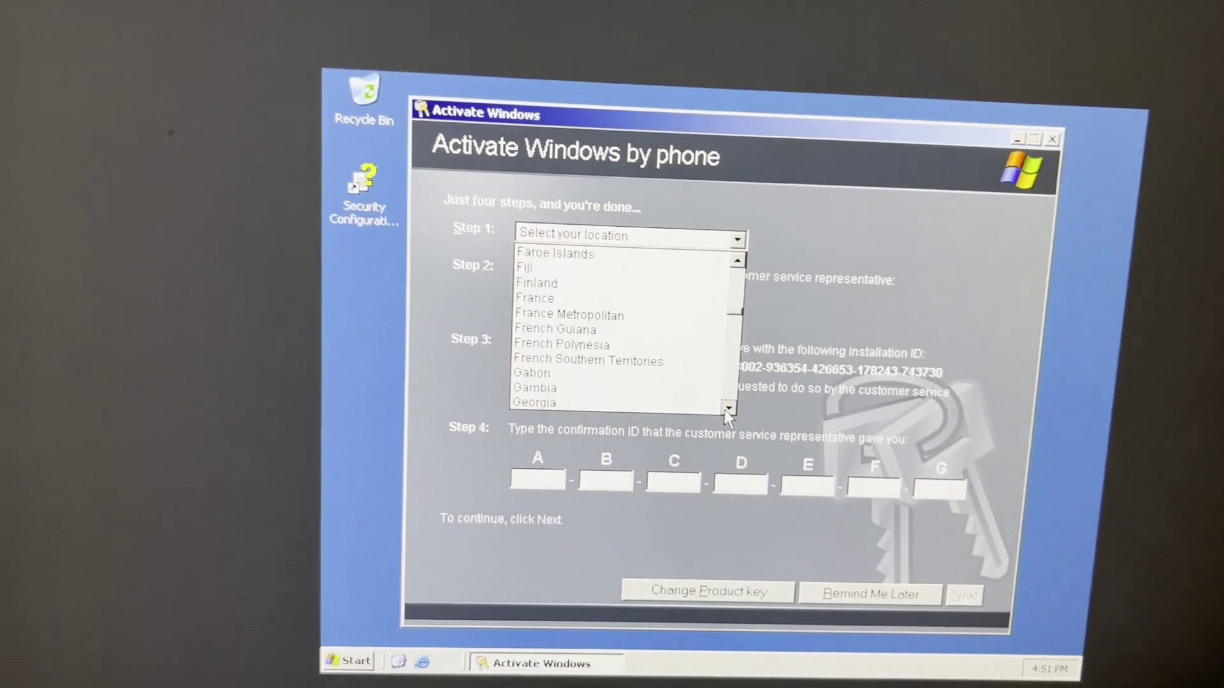
click(730, 414)
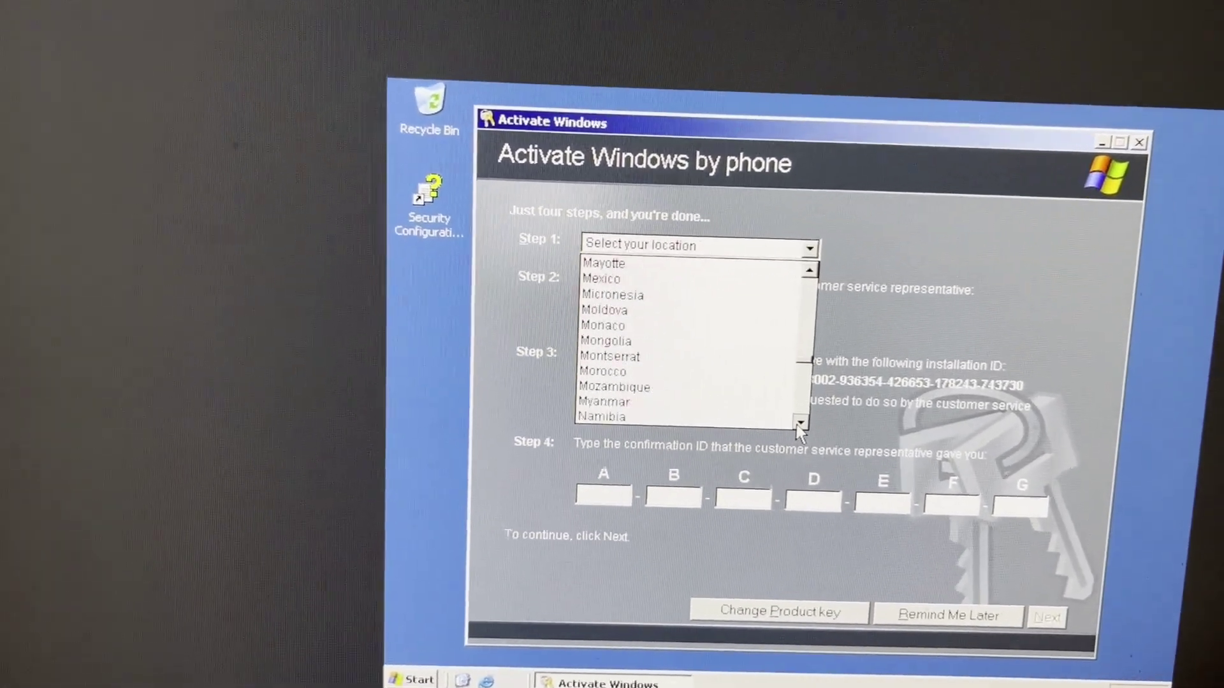
click(790, 429)
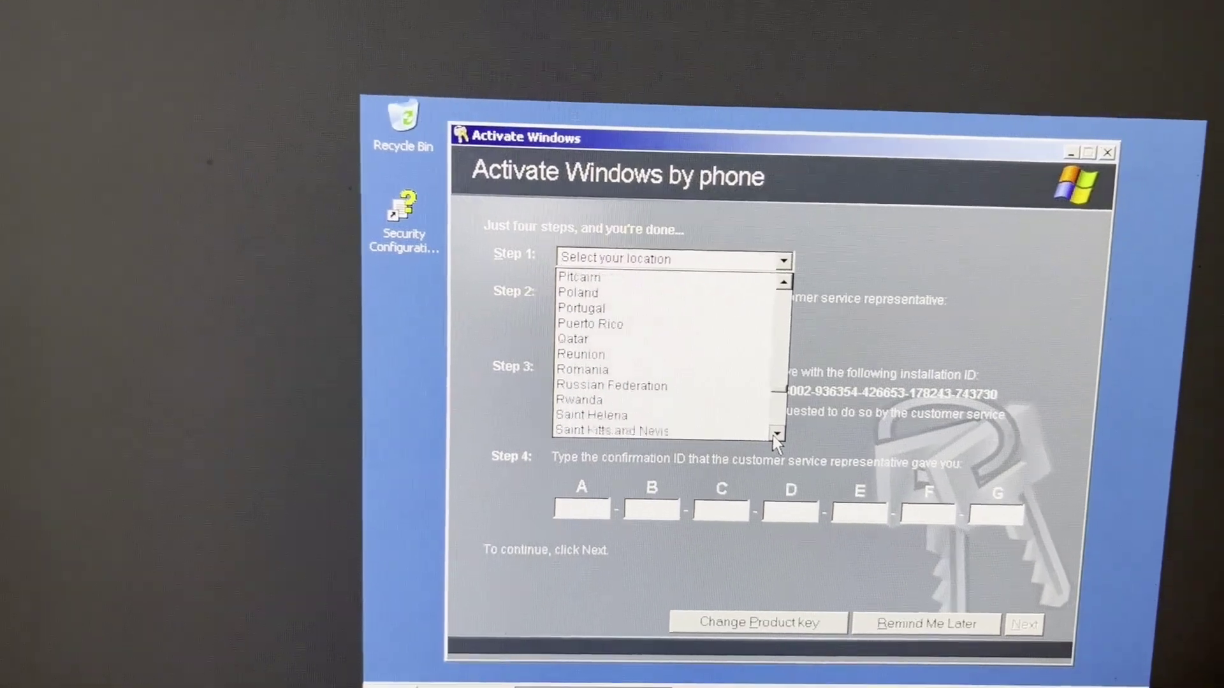
click(777, 430)
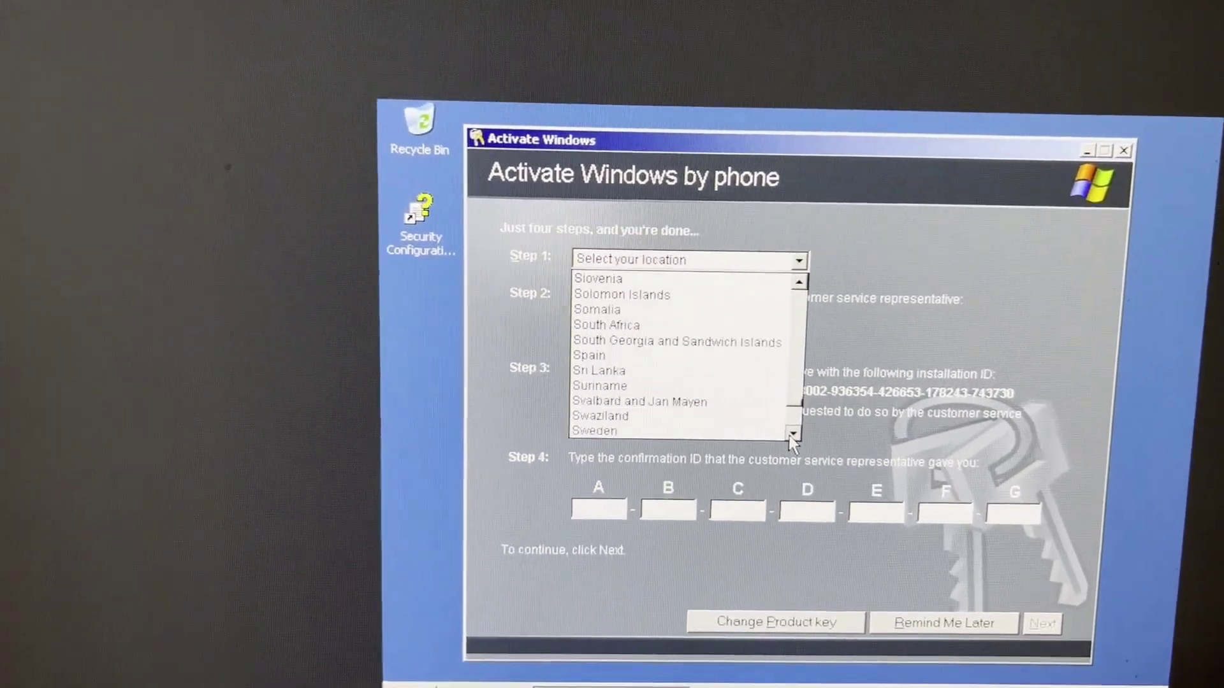
click(793, 431)
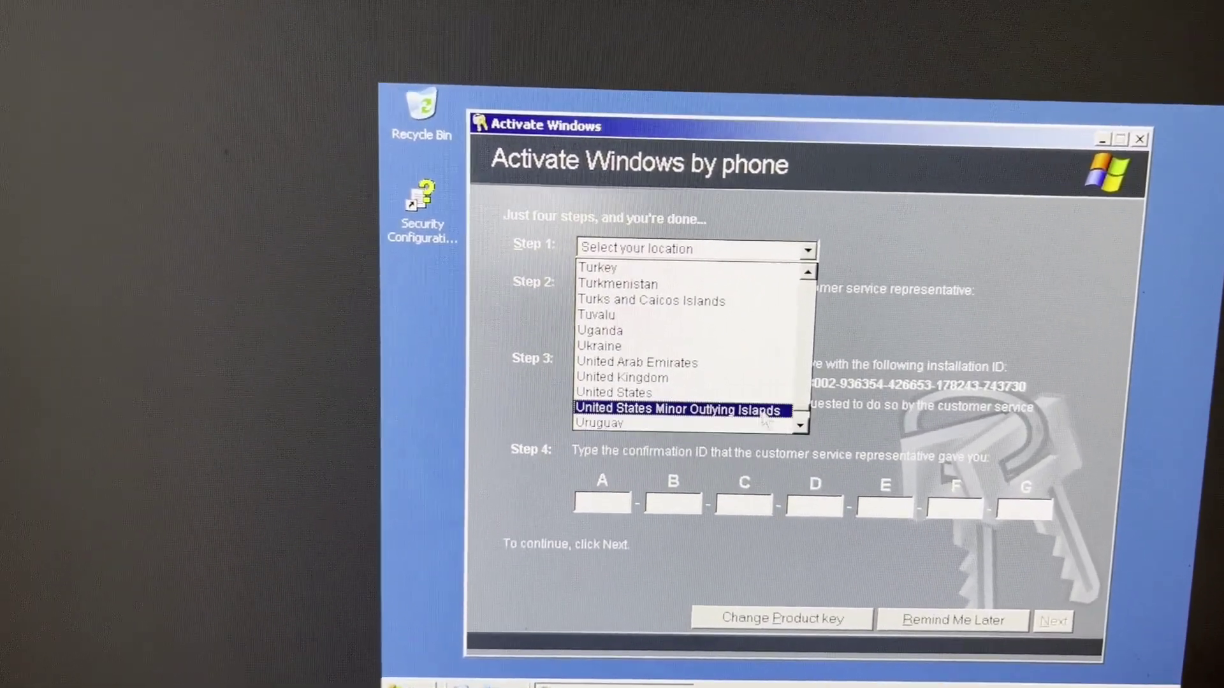
click(715, 391)
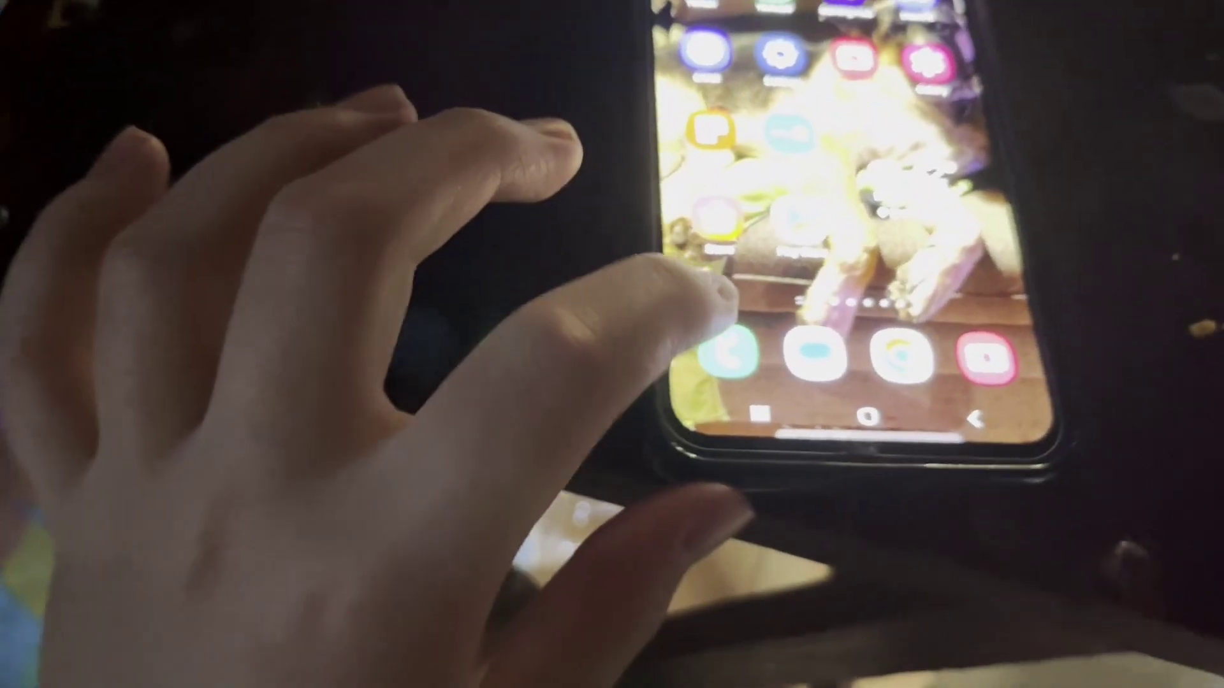
Step: Open the Samsung Phone app's keypad to dial the toll-free activation number
click(727, 354)
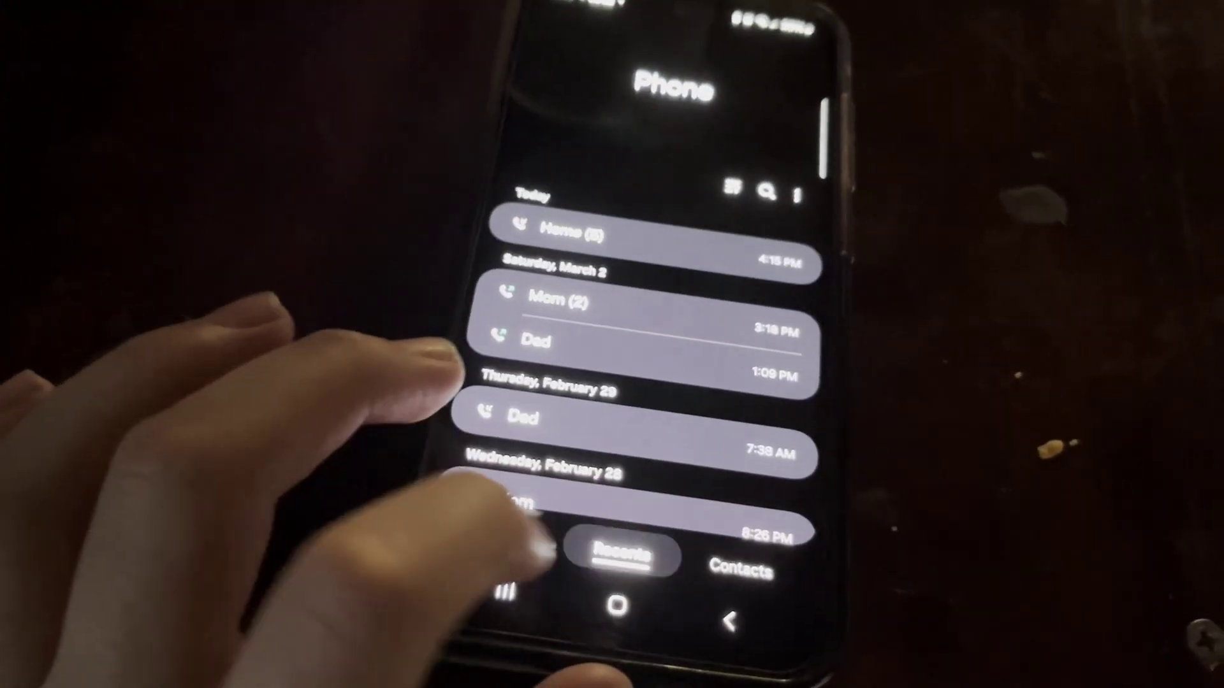
click(521, 537)
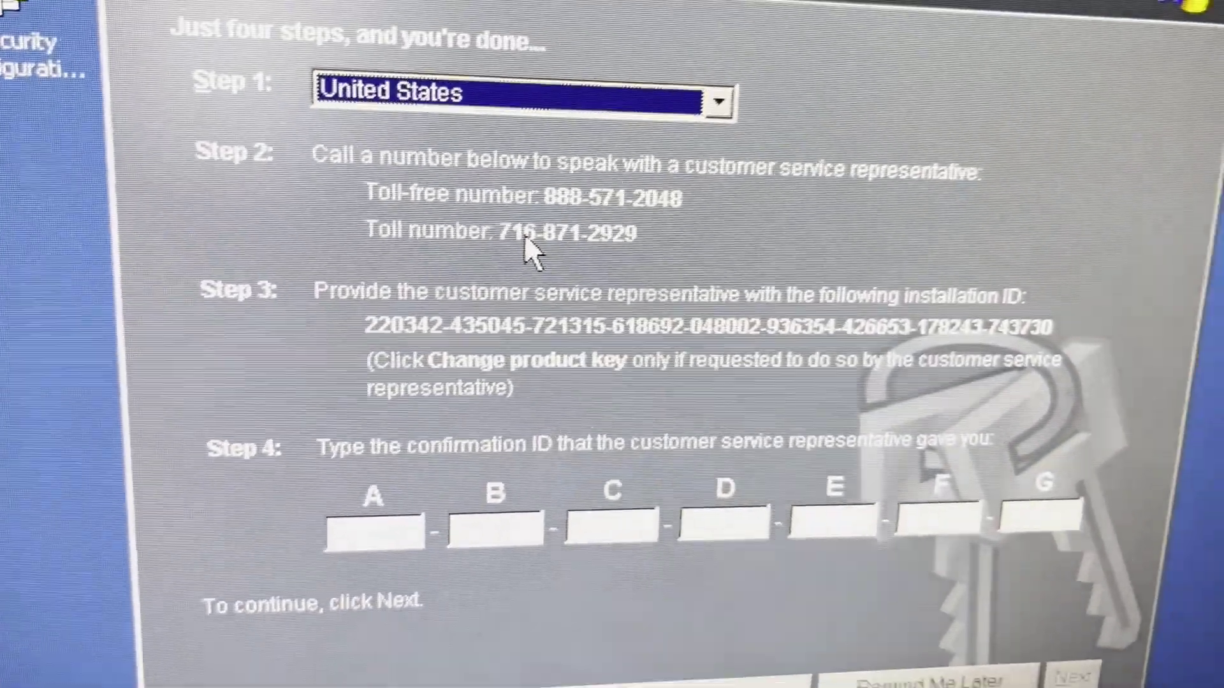
text(571-2048)
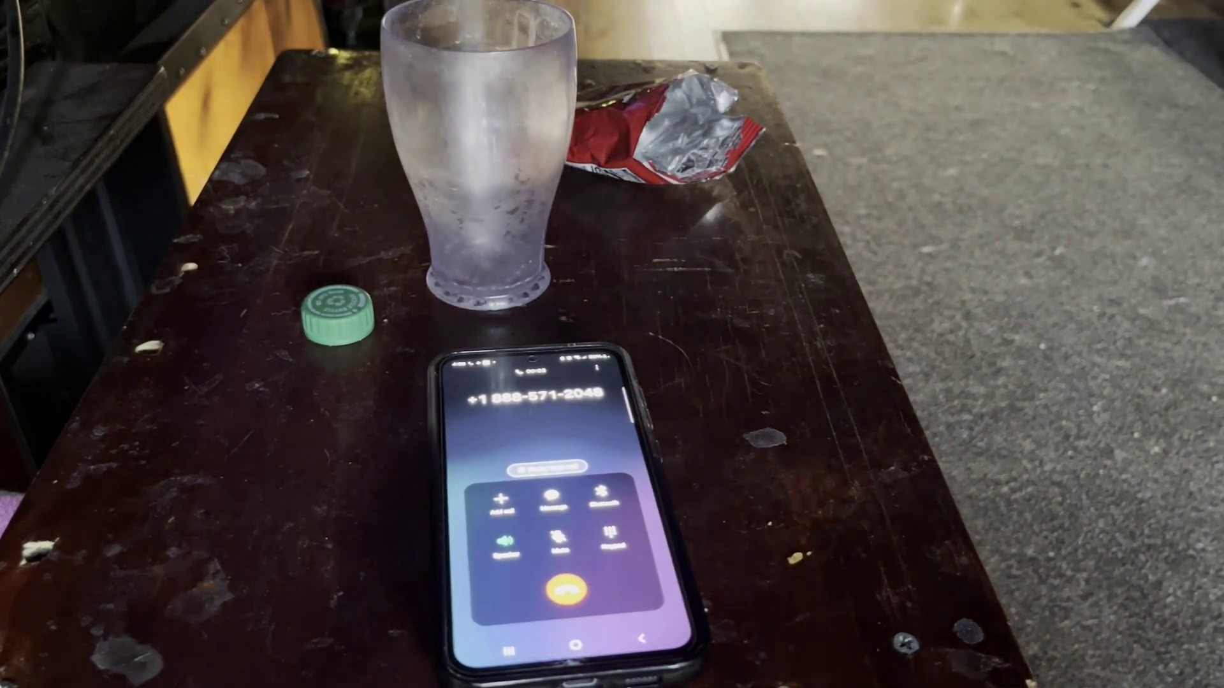
Step: Show the in-call keypad to answer the automated activation prompts
click(609, 535)
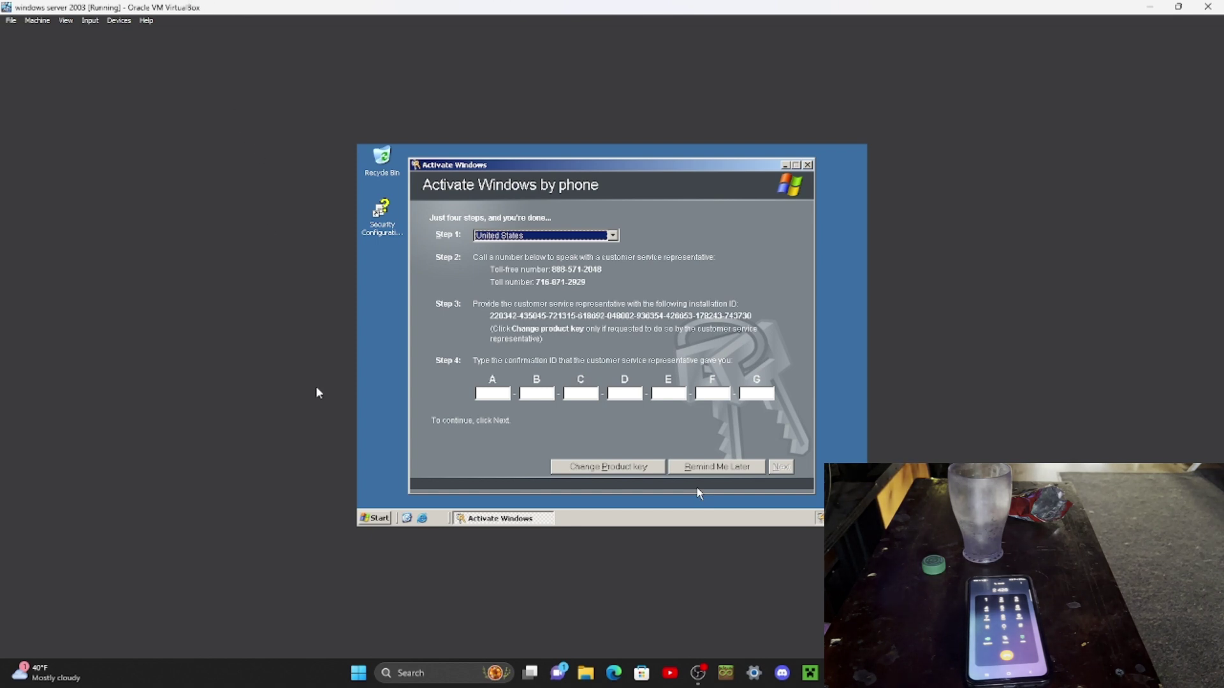
Step: Place the cursor in Step 4 box A for the first confirmation ID block
click(489, 393)
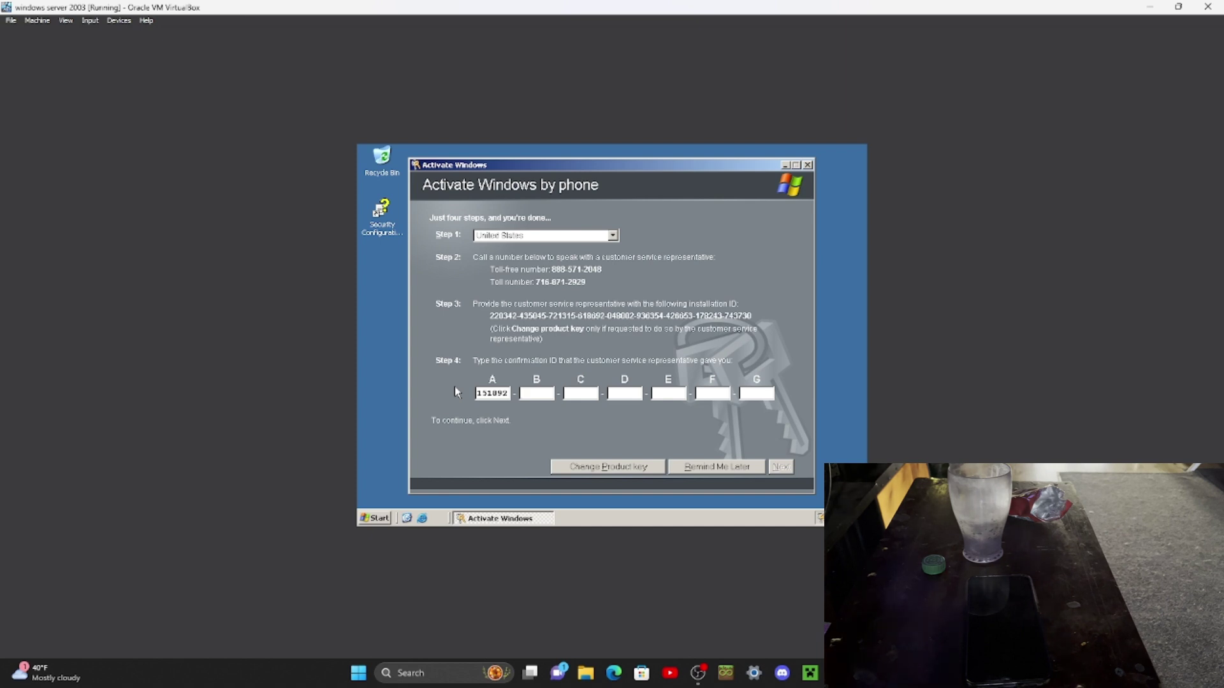
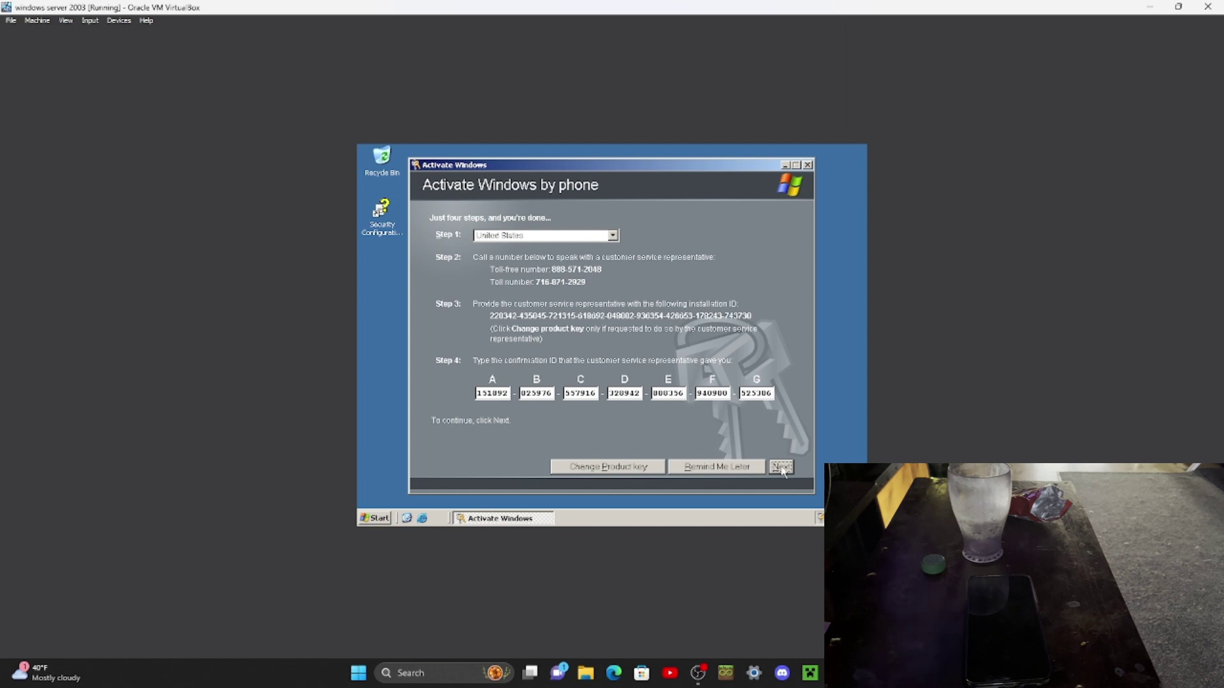
Step: Submit the entered confirmation ID with Next
click(782, 470)
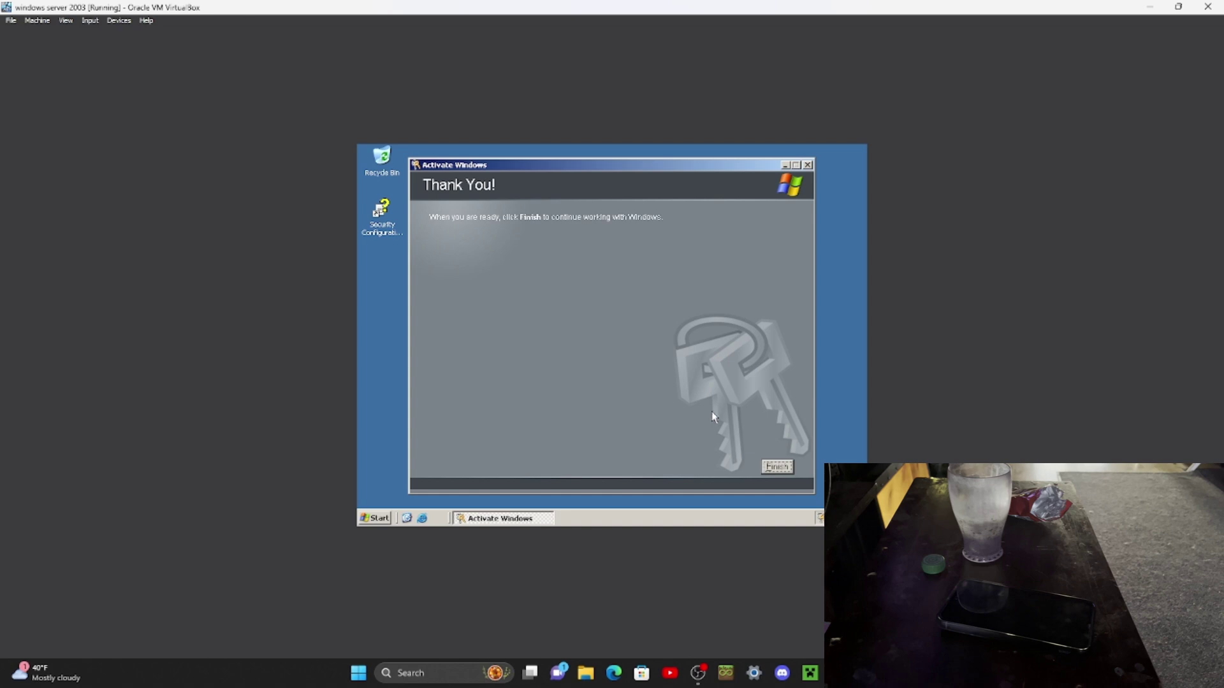
Step: Finish the activation wizard and cancel the New Connection Wizard
click(776, 467)
drag(735, 366, 757, 462)
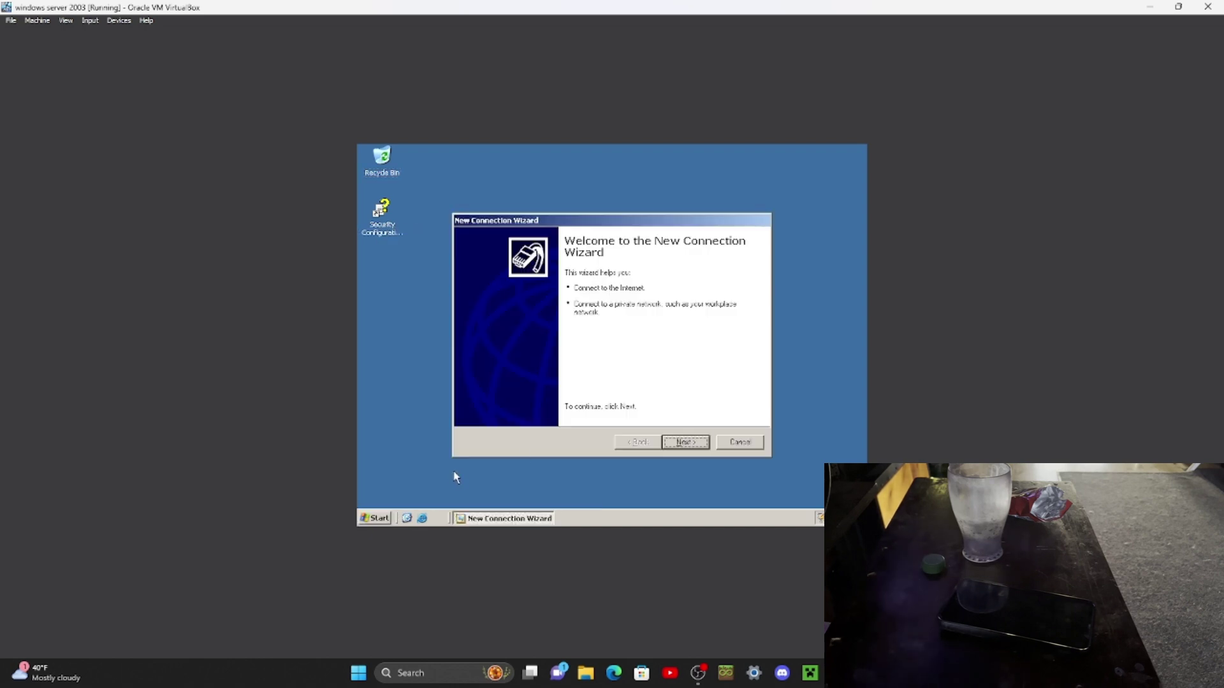
click(740, 440)
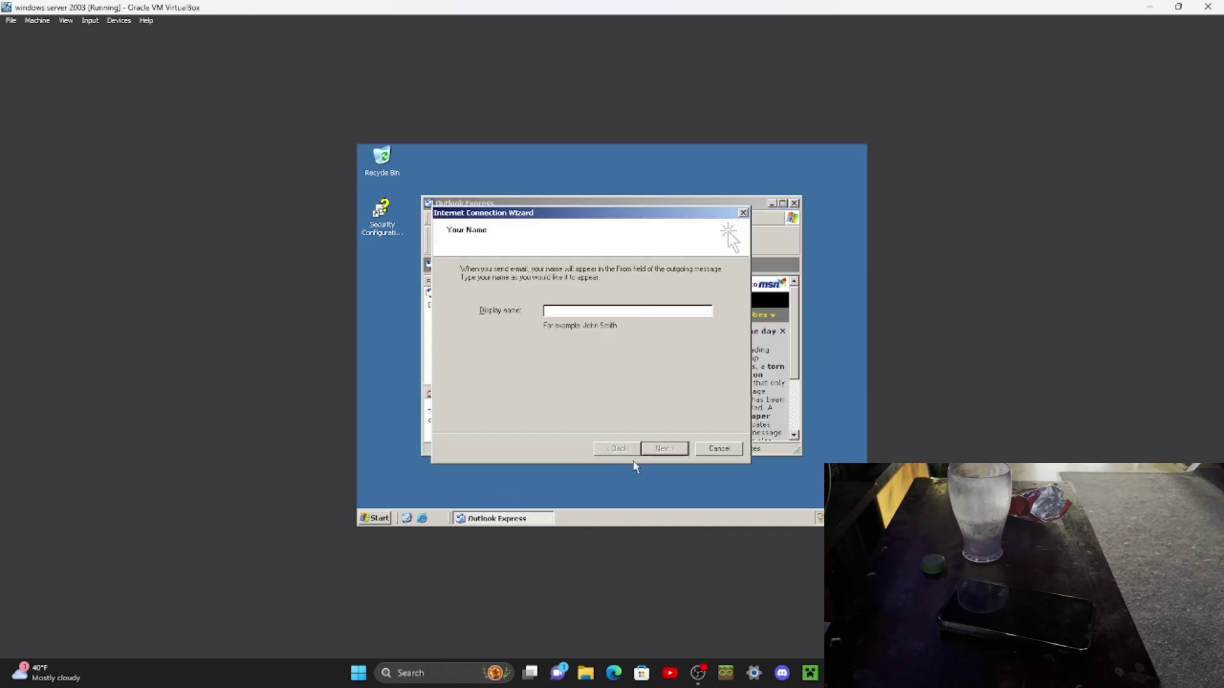
Step: Exit Outlook Express account setup without creating an account and close Outlook Express
click(711, 449)
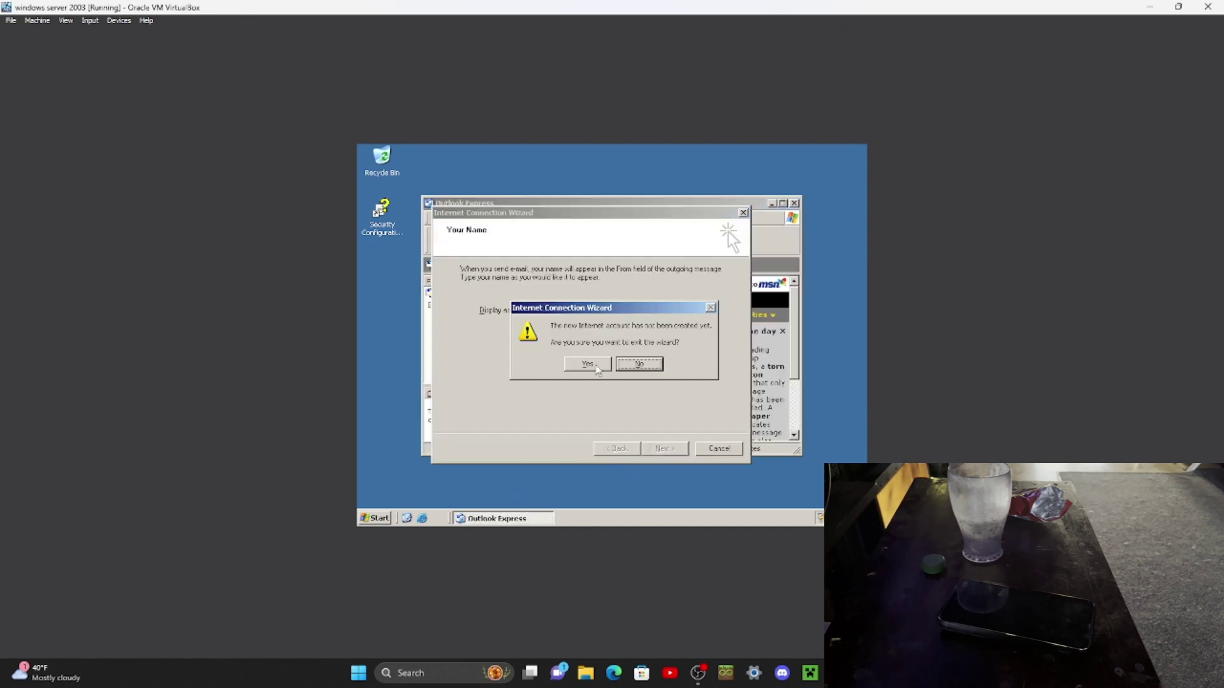
click(587, 364)
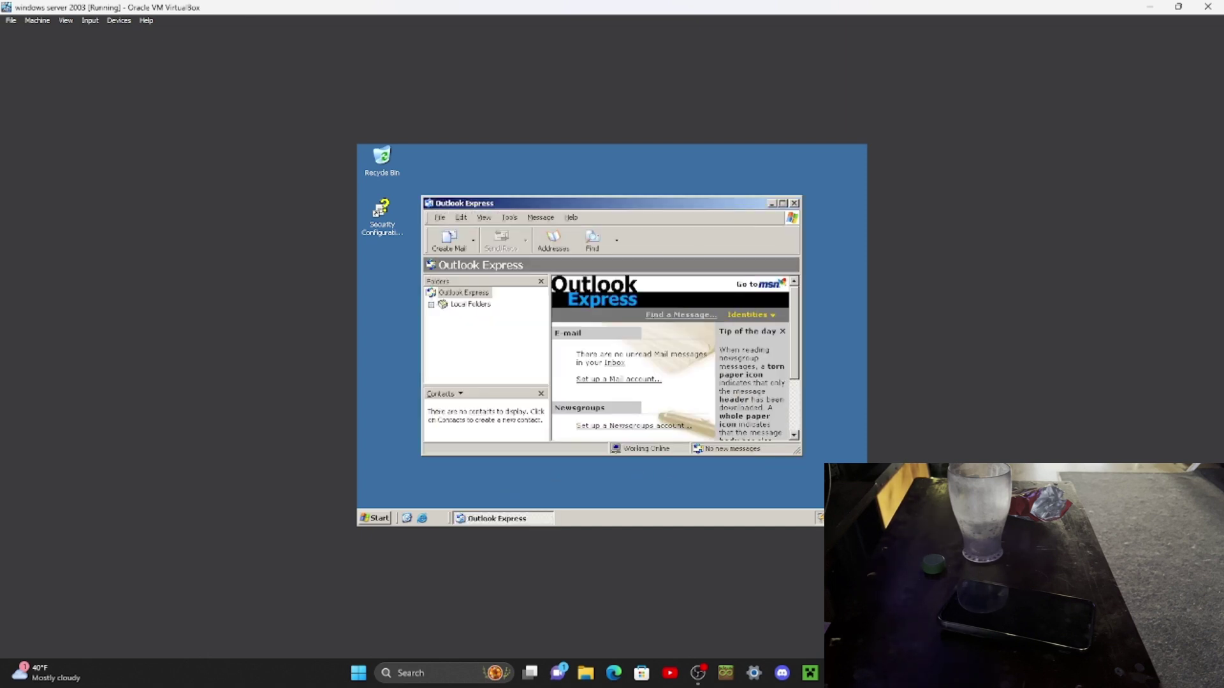
click(794, 204)
click(375, 521)
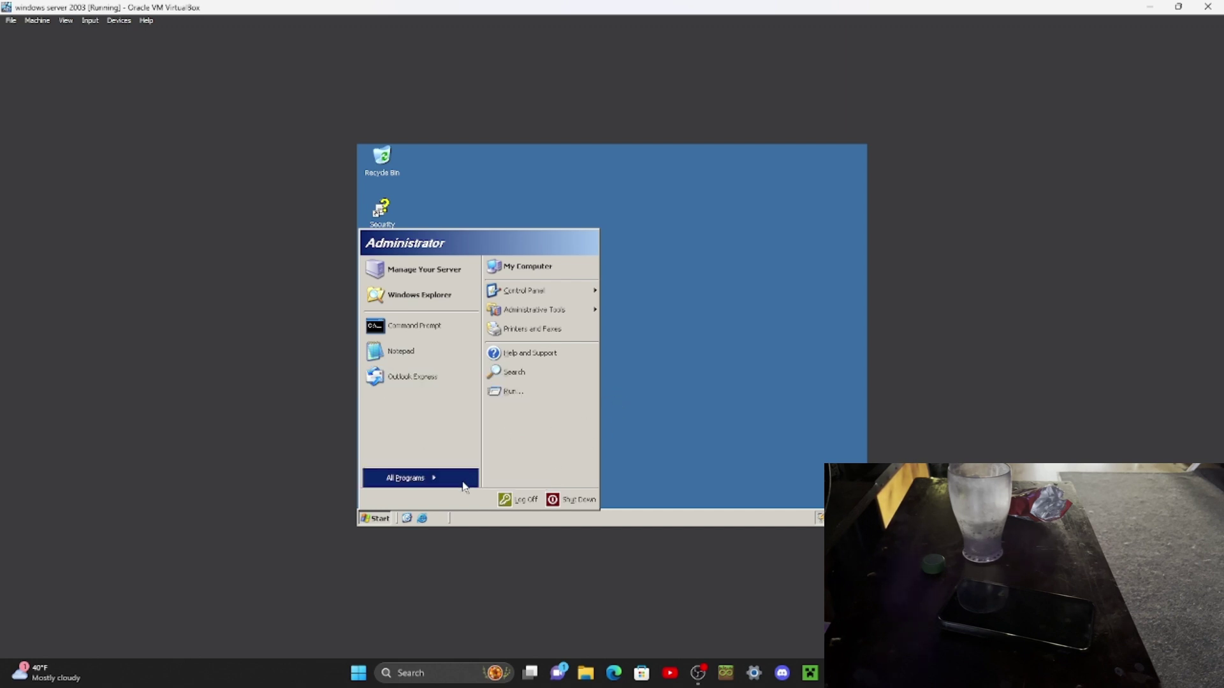
Step: Check activation from the tray icon and dismiss the 'Windows is already activated' message
mouse_move(410, 477)
click(607, 417)
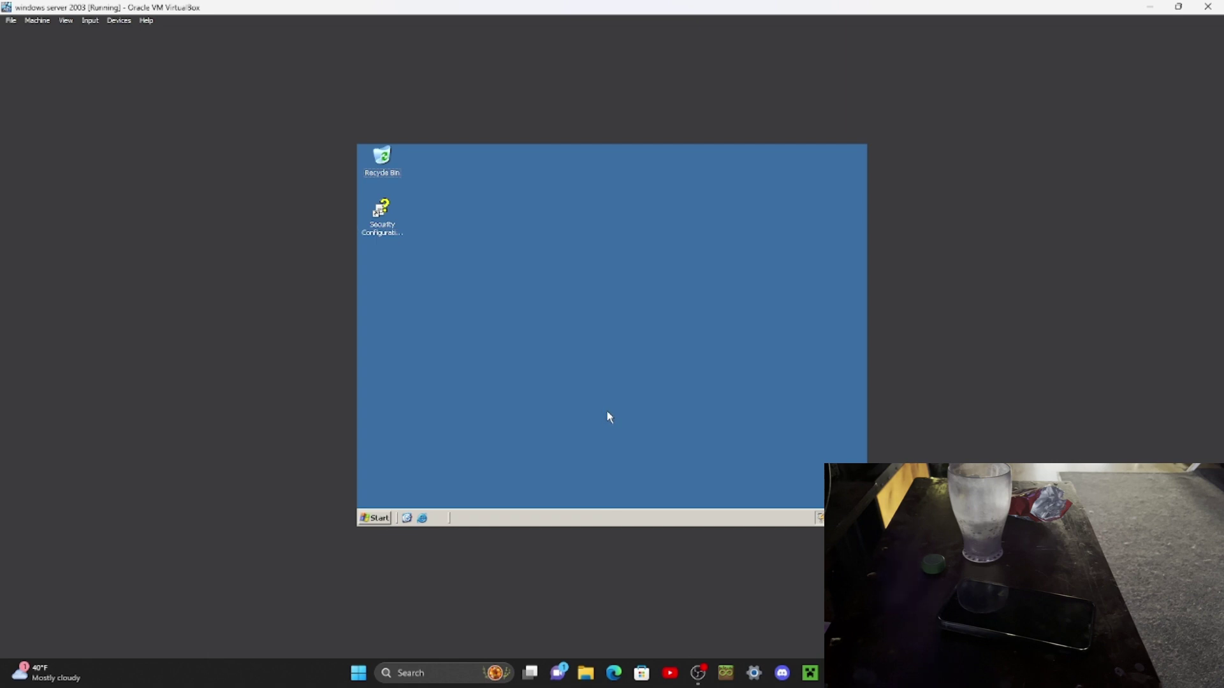
click(819, 519)
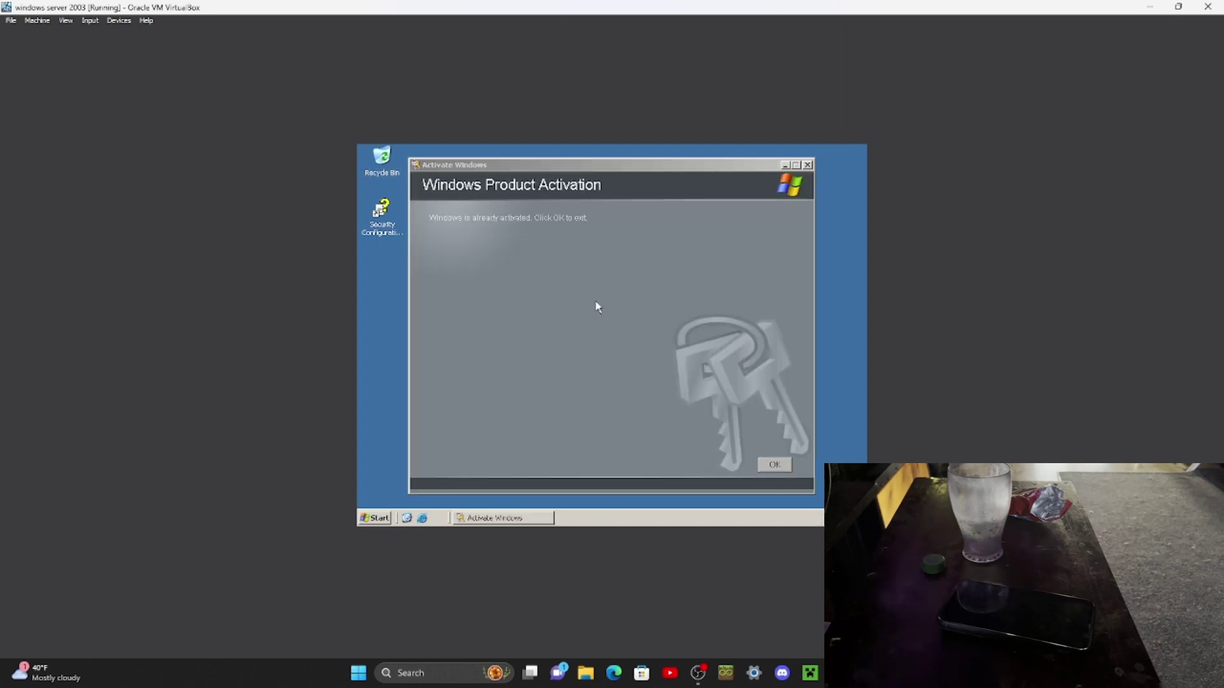
click(775, 466)
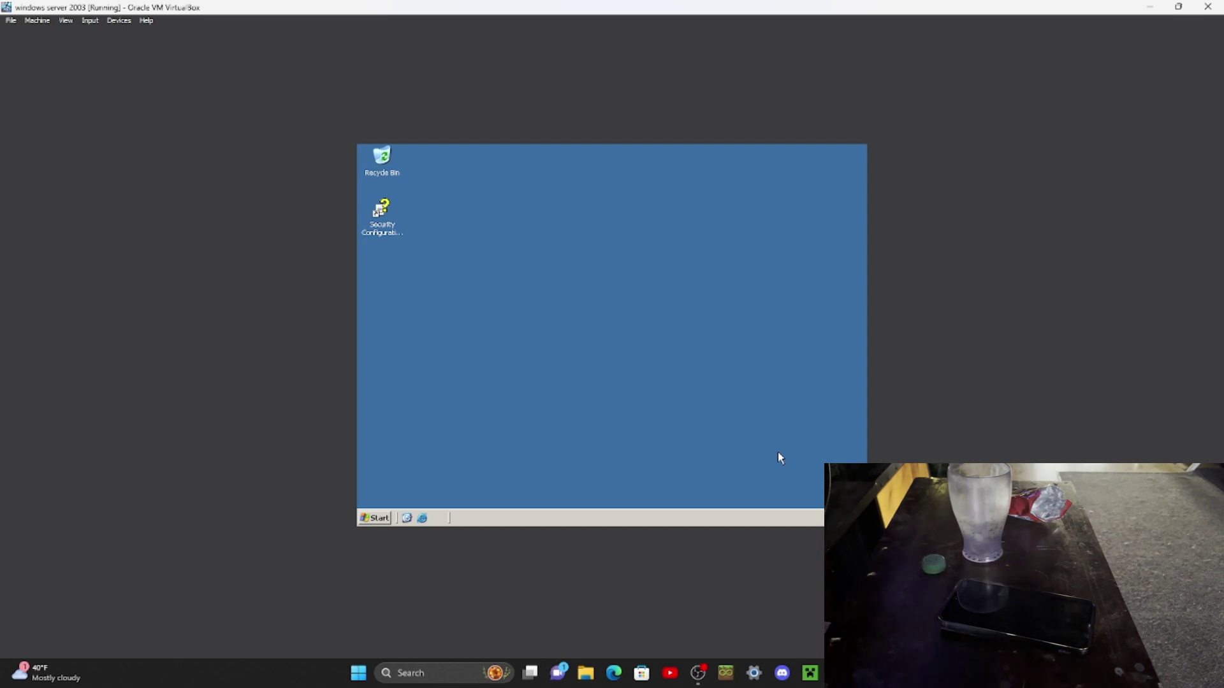
Step: Shut down the server with reason 'Other (Planned)' and comment 'activation complete'
click(376, 518)
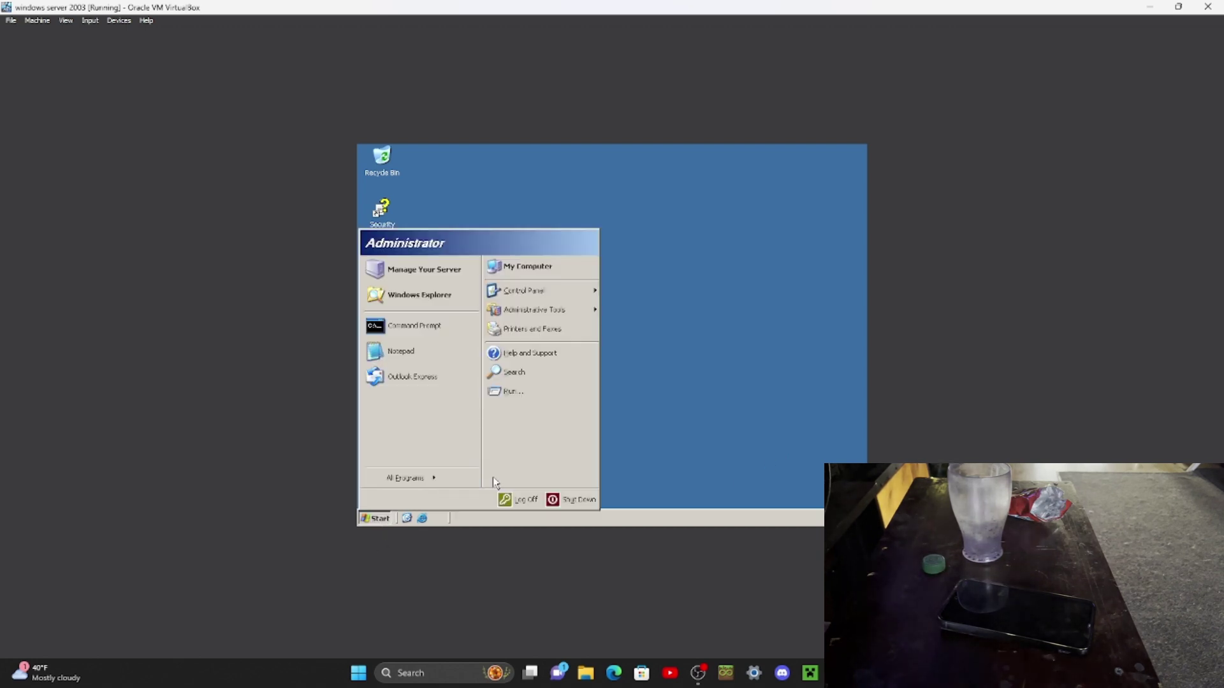
click(569, 501)
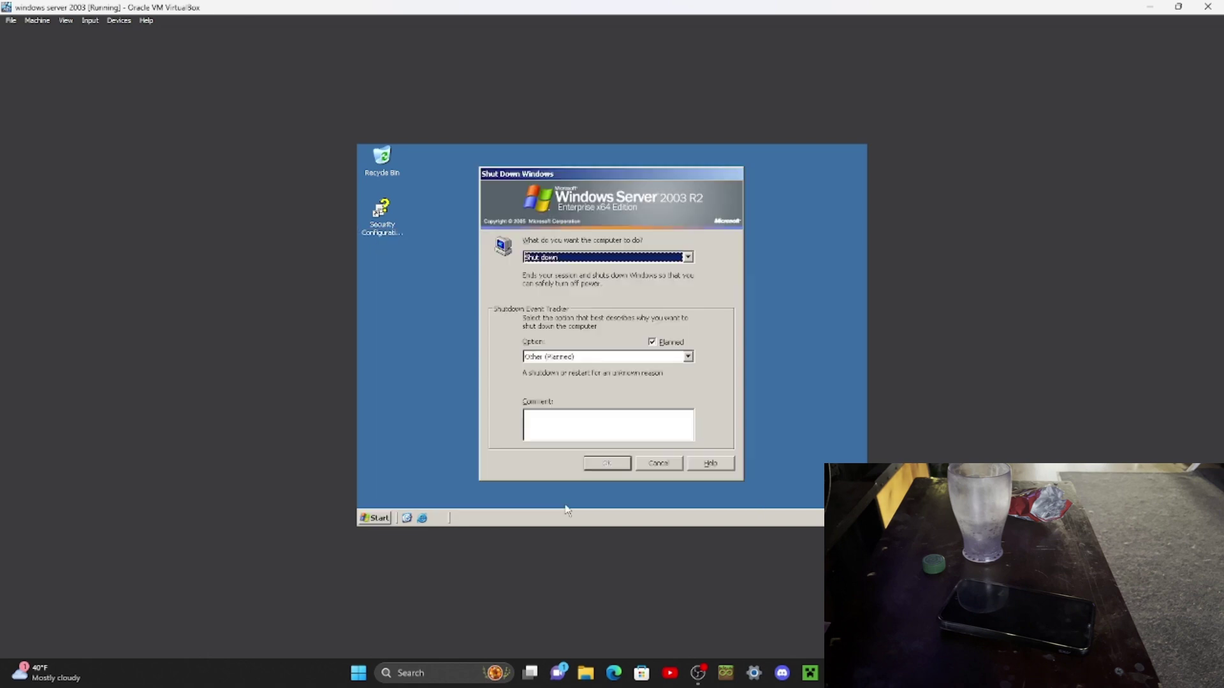
click(637, 357)
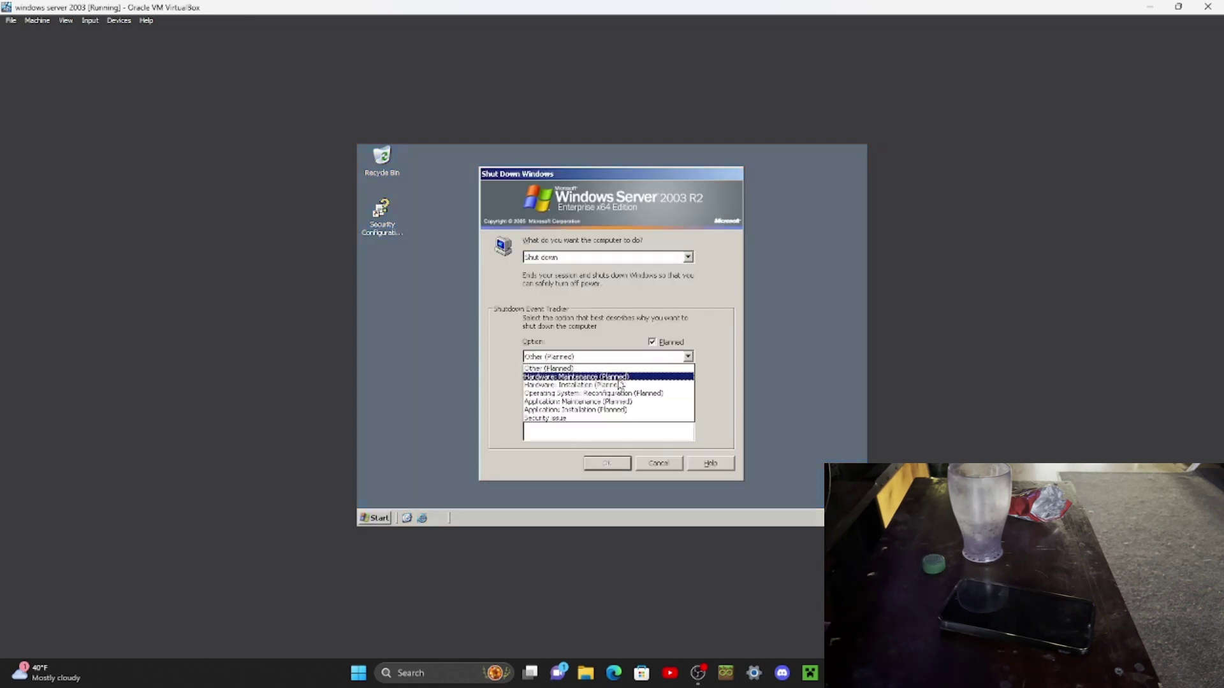
click(616, 370)
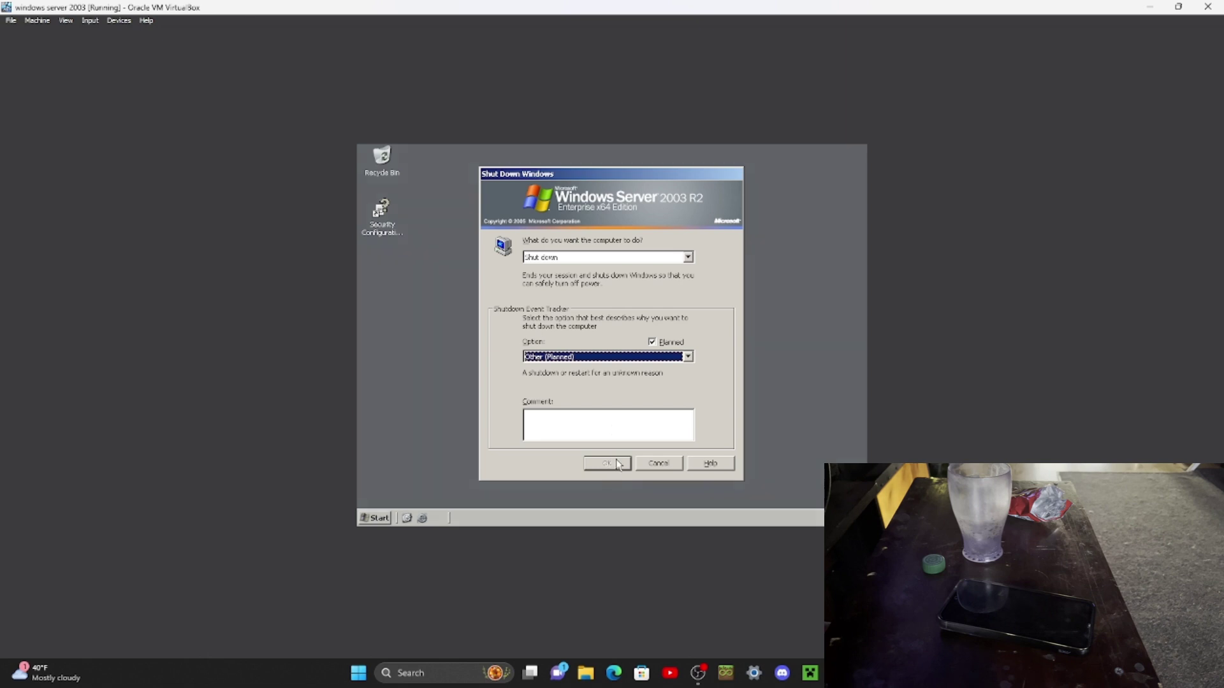
click(621, 427)
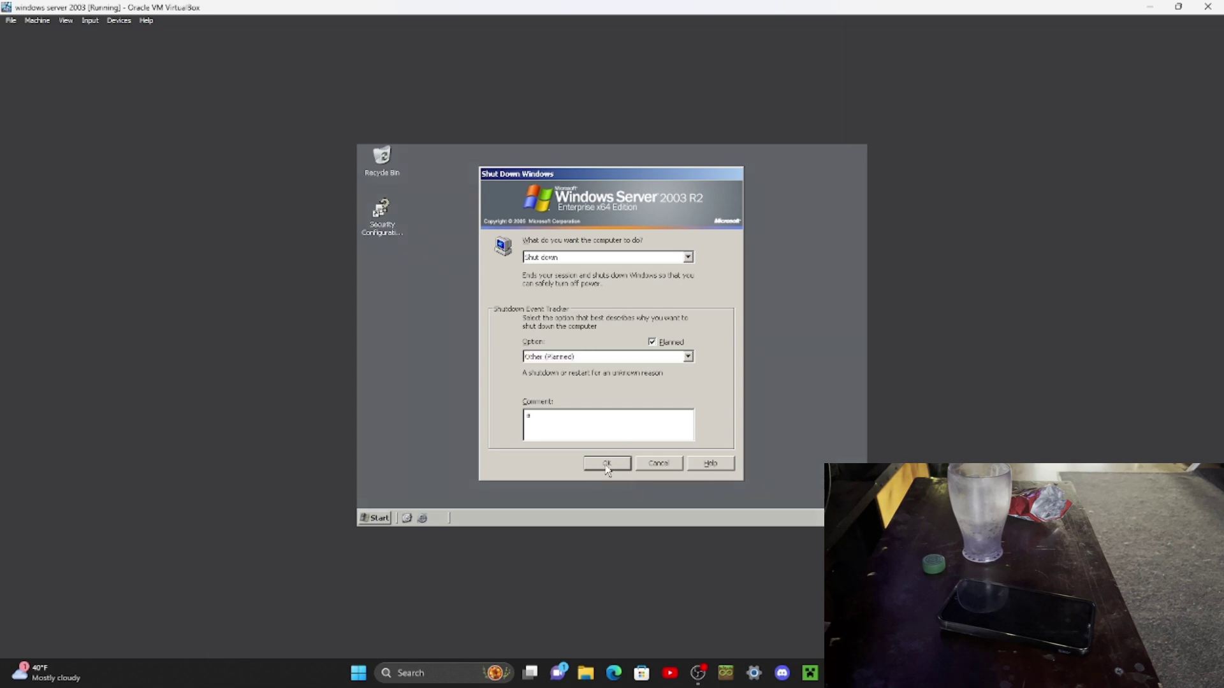
text(sd)
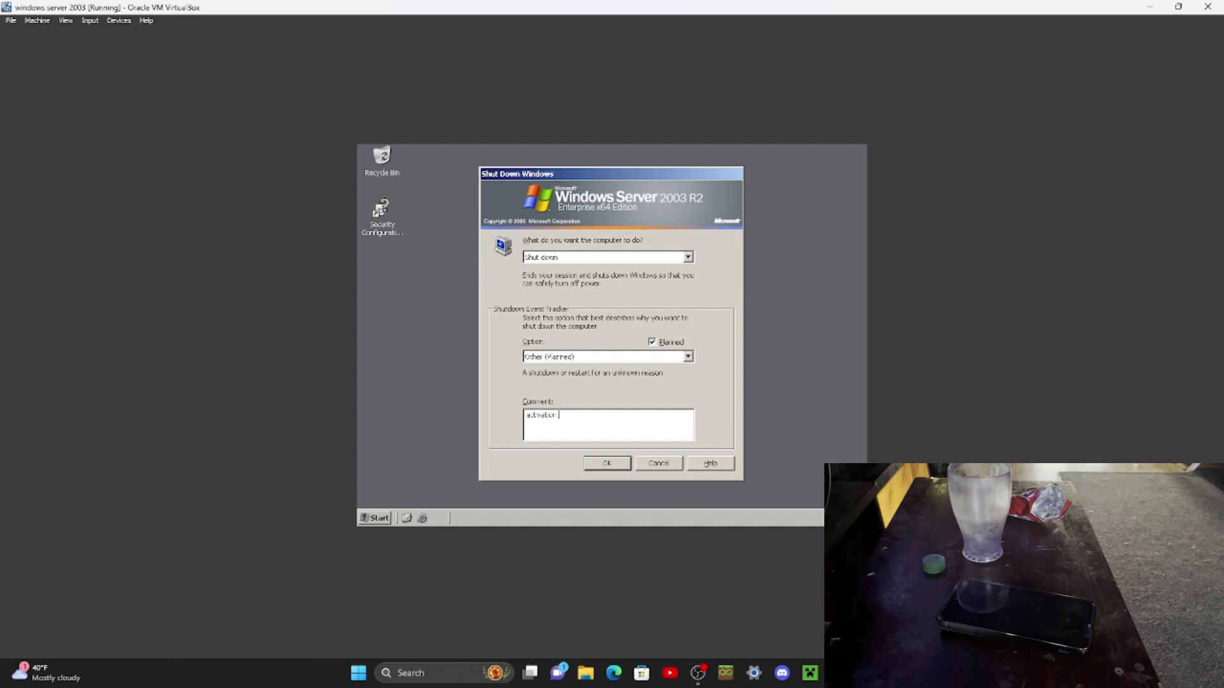
text(plete)
click(606, 467)
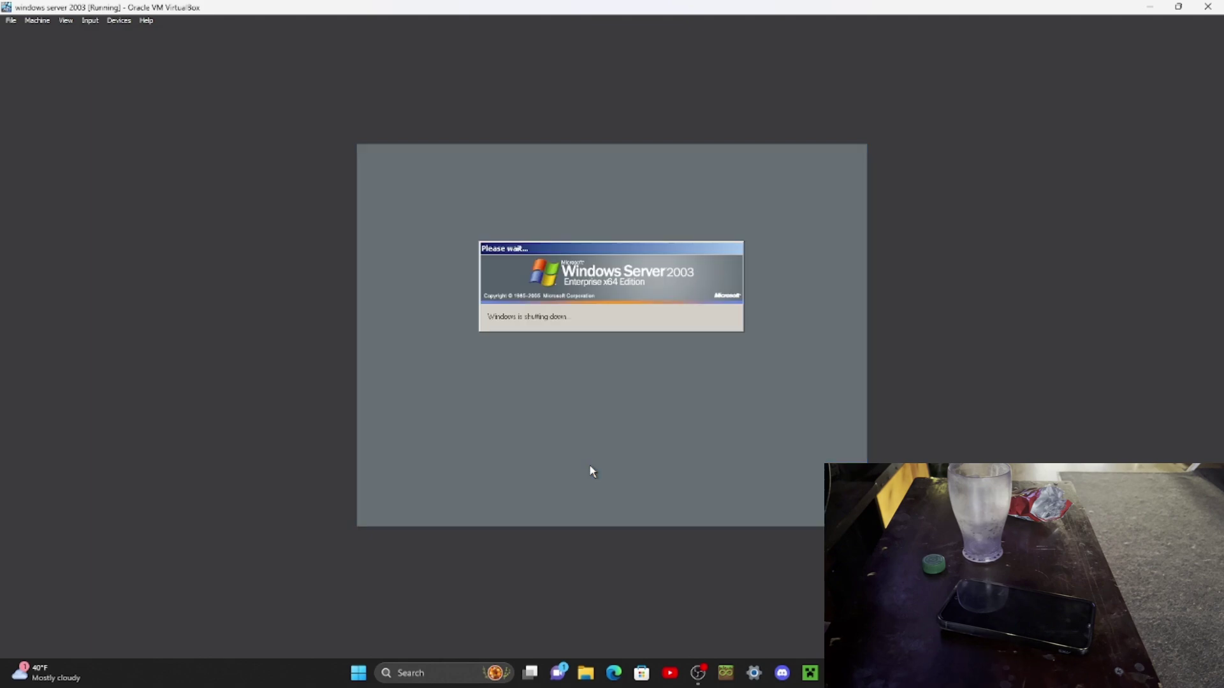